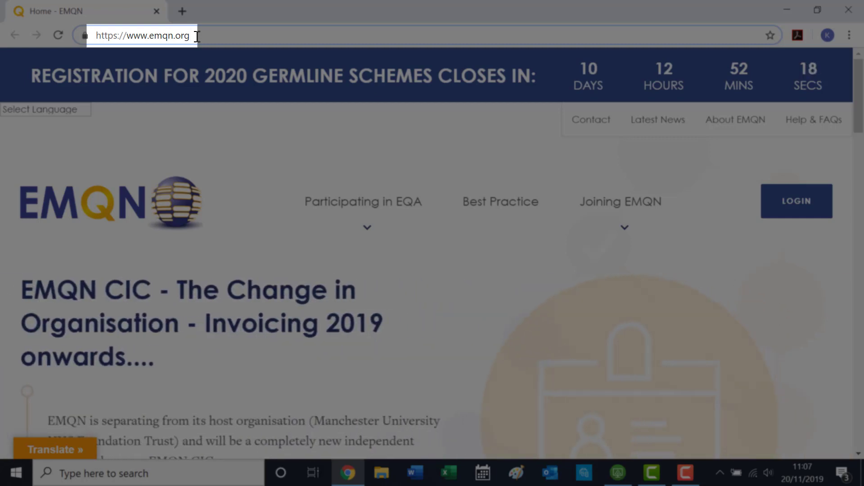
- Load emqn.org and open the EQA account login page in a new tab
key(Return)
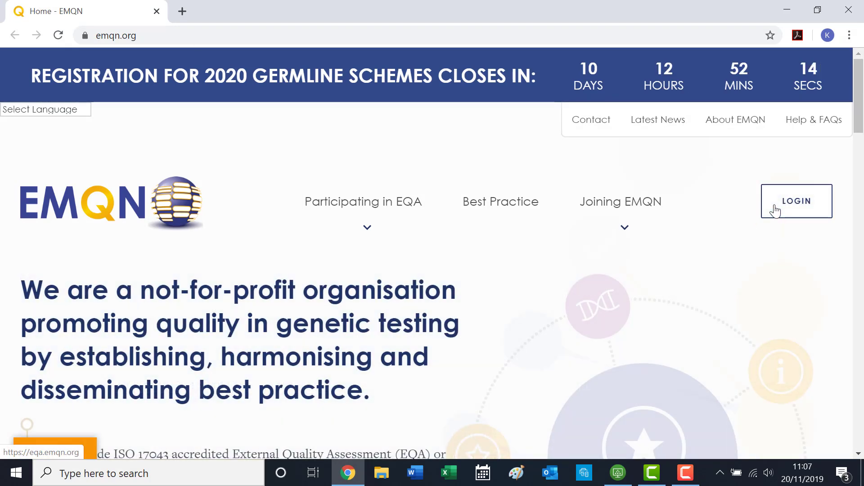
click(776, 210)
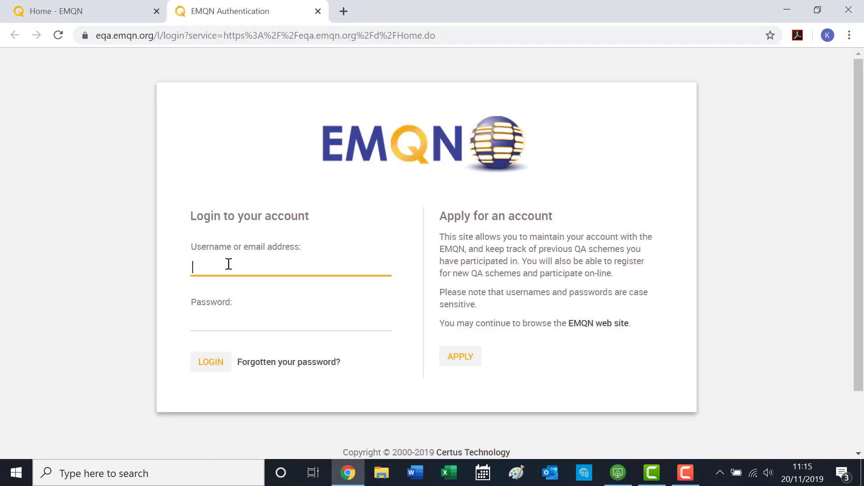
- Sign in with the lab account's username and password, then show the Laboratory Staff list
key(Tab)
text(********)
key(Return)
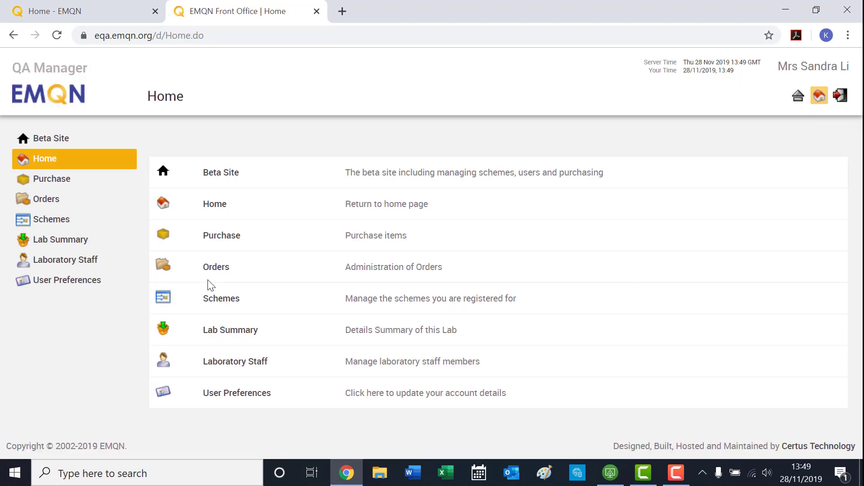
click(80, 265)
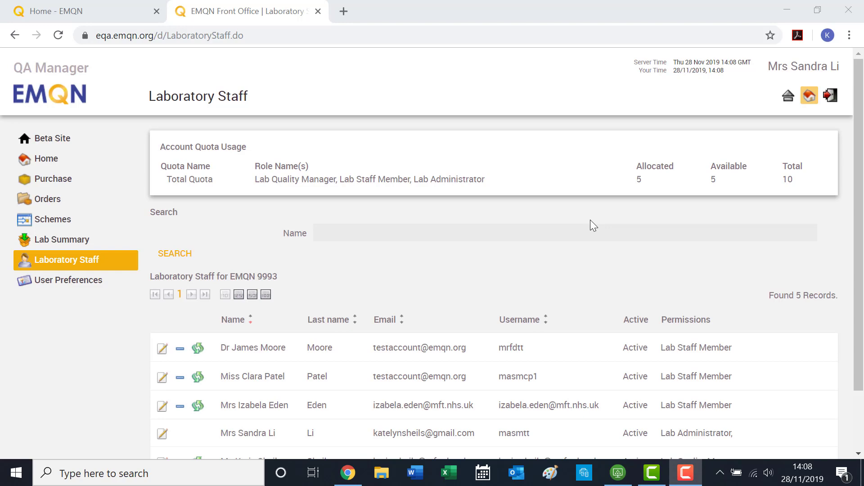
- Order one Extra EMQN Membership Quota (£45.00) from Additional EMQN Membership, then return to purchasing
click(51, 180)
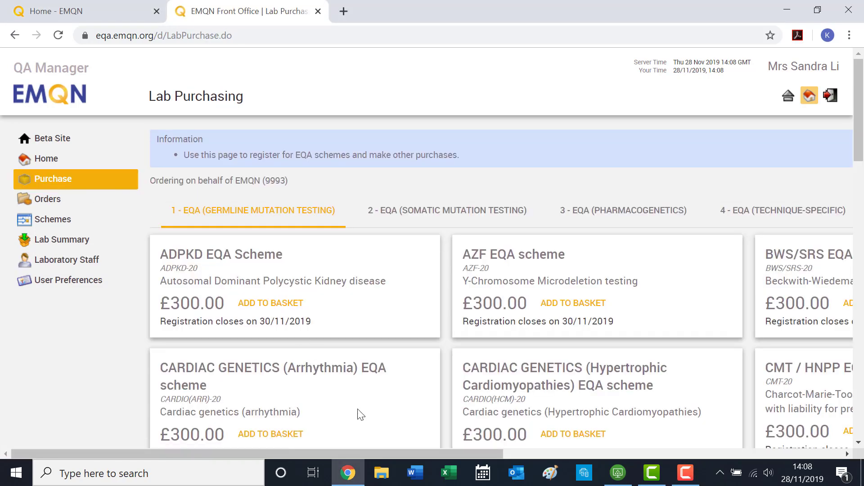
drag(360, 453, 744, 460)
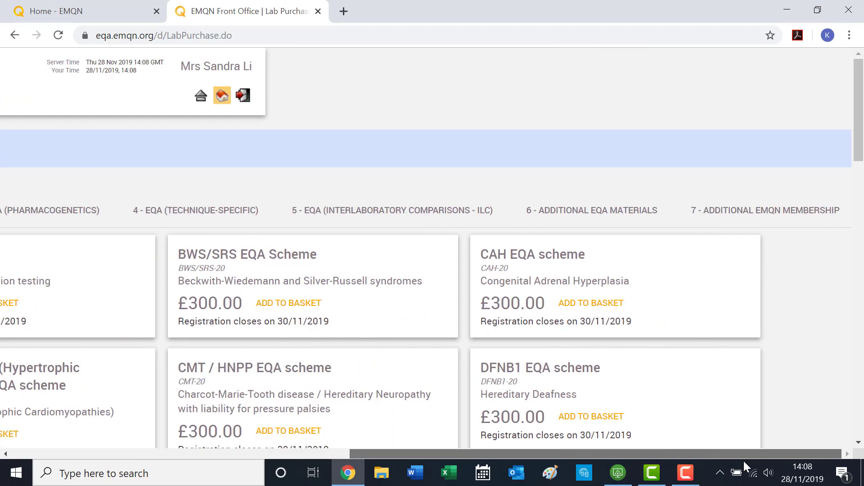
click(733, 216)
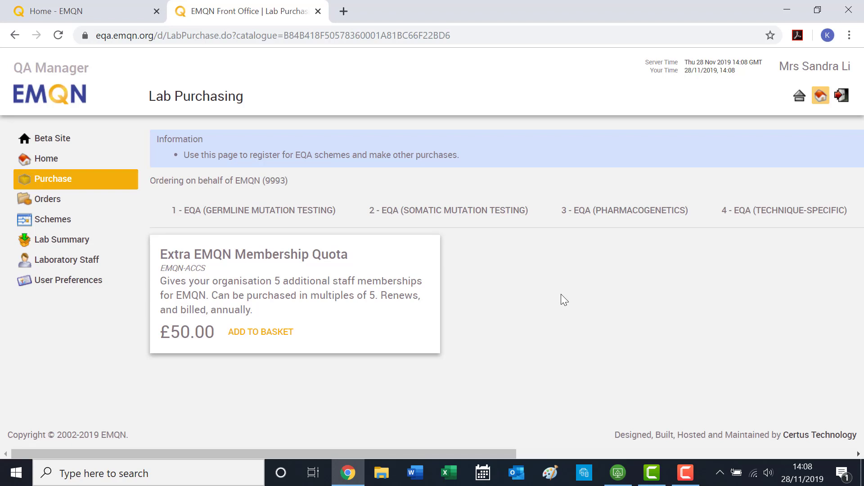
click(272, 339)
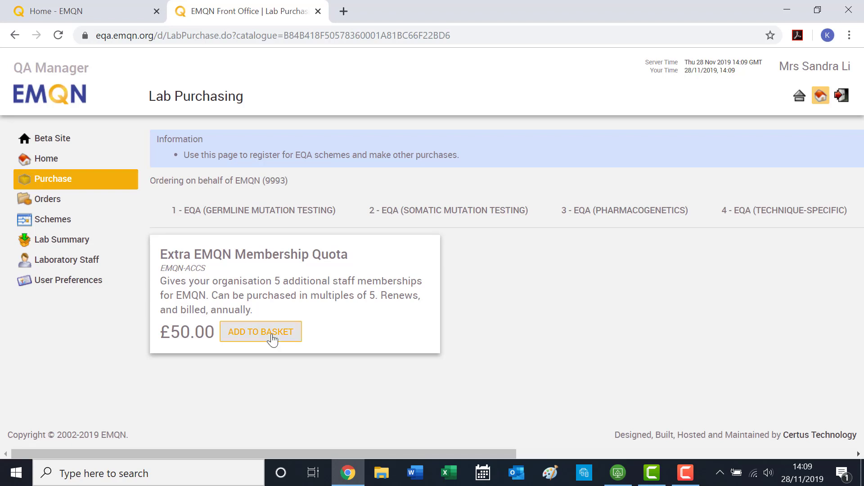
scroll(272, 339, down, 6)
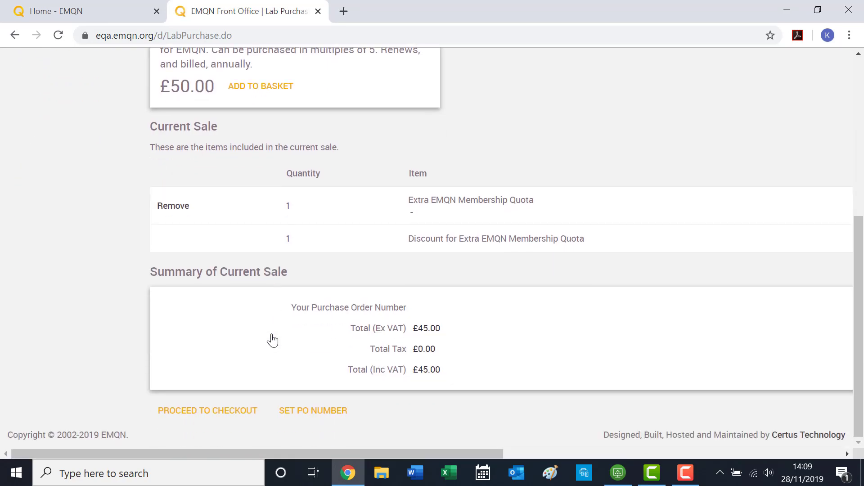
click(223, 411)
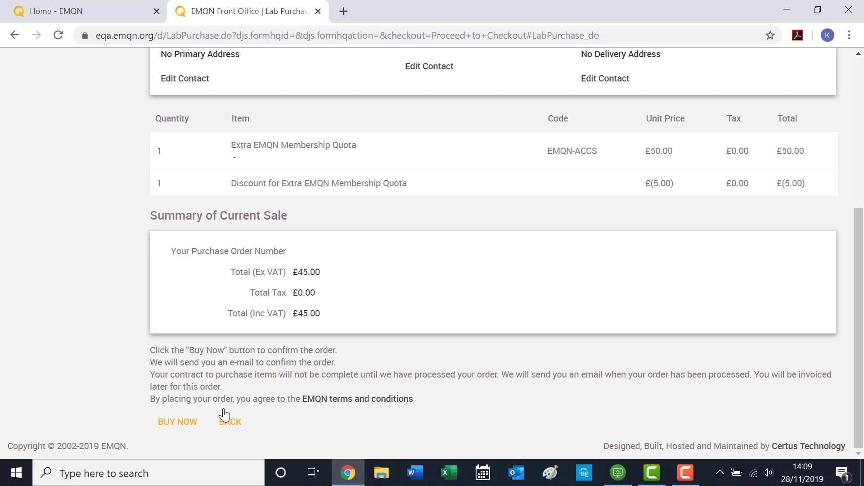
click(170, 423)
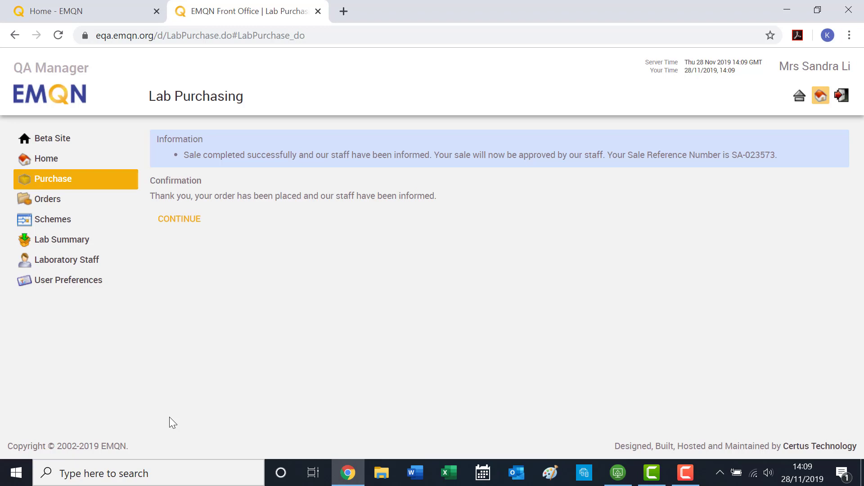
click(179, 219)
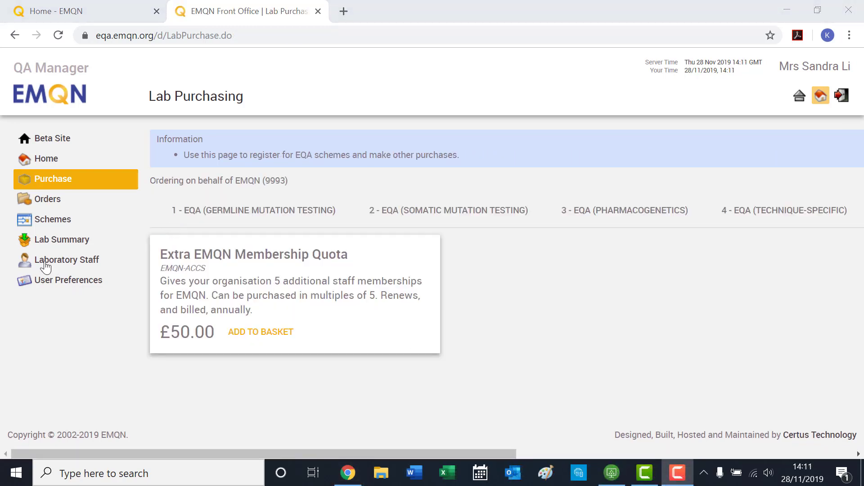
- Fill a new staff entry with the member's first name, last name, e-mail and Lab Staff Member role
click(46, 266)
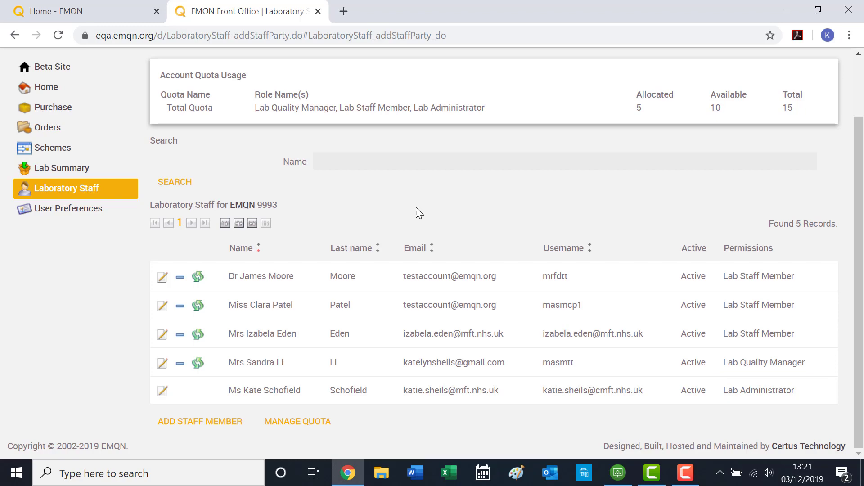
click(208, 423)
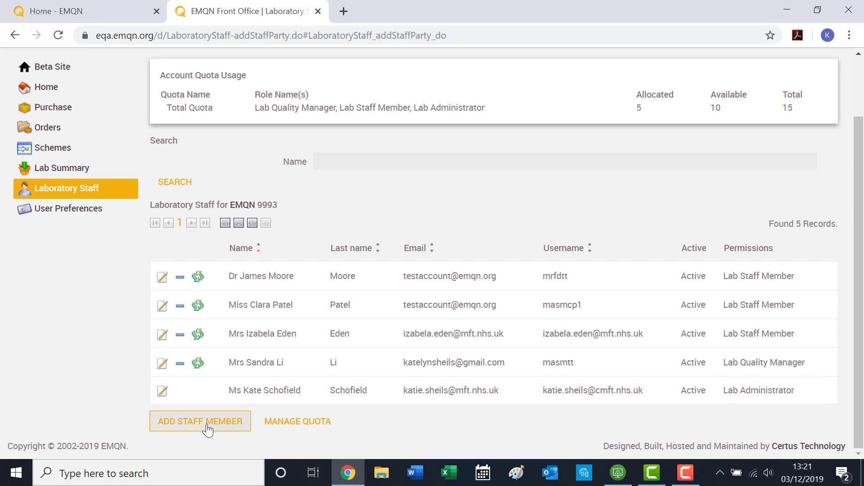
click(334, 215)
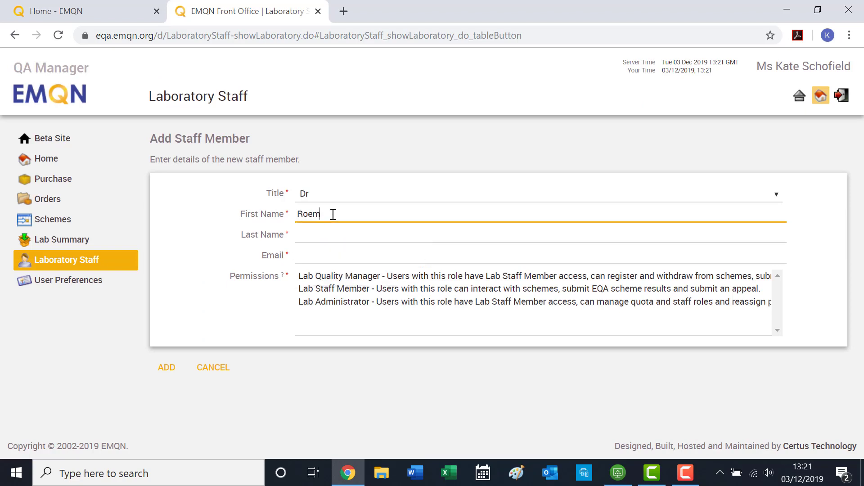
key(Tab)
key(Tab)
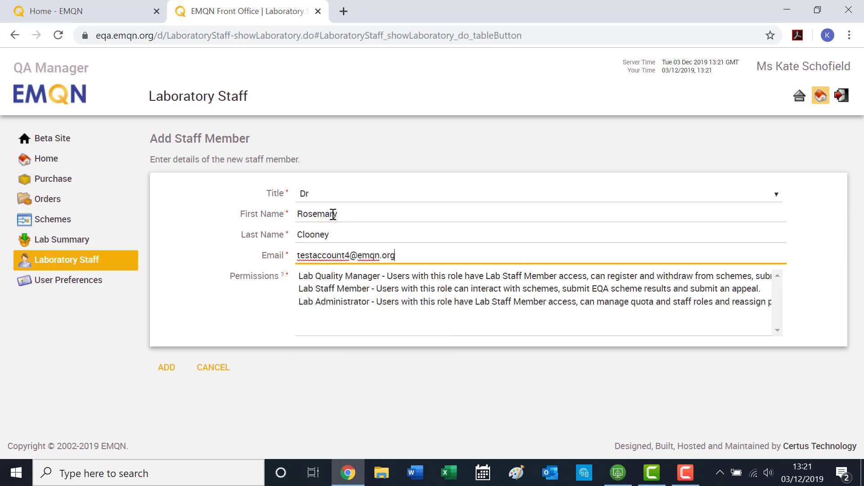
click(232, 315)
click(322, 289)
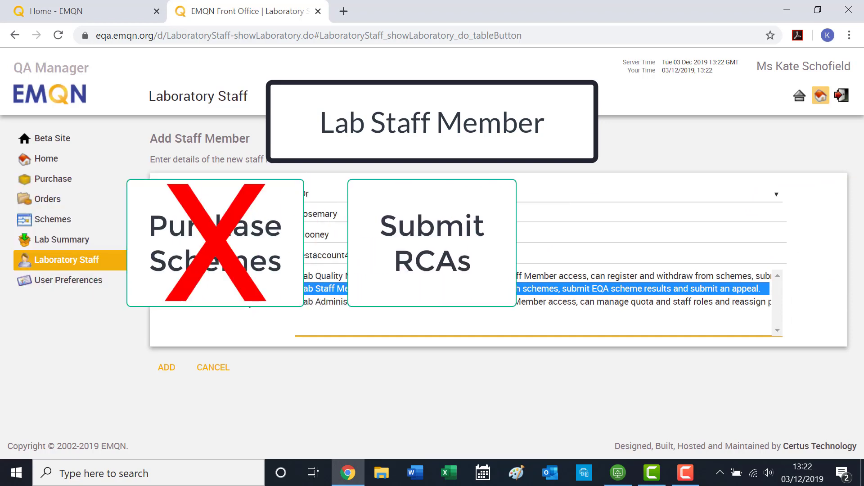
click(323, 280)
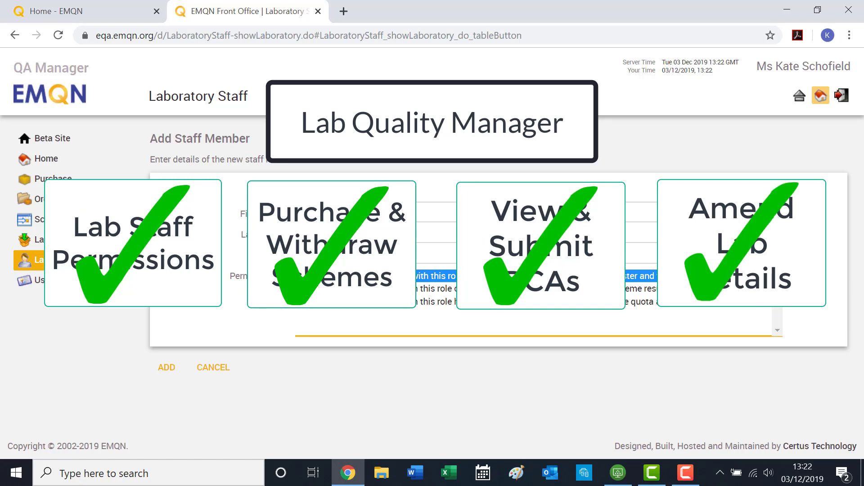
click(345, 306)
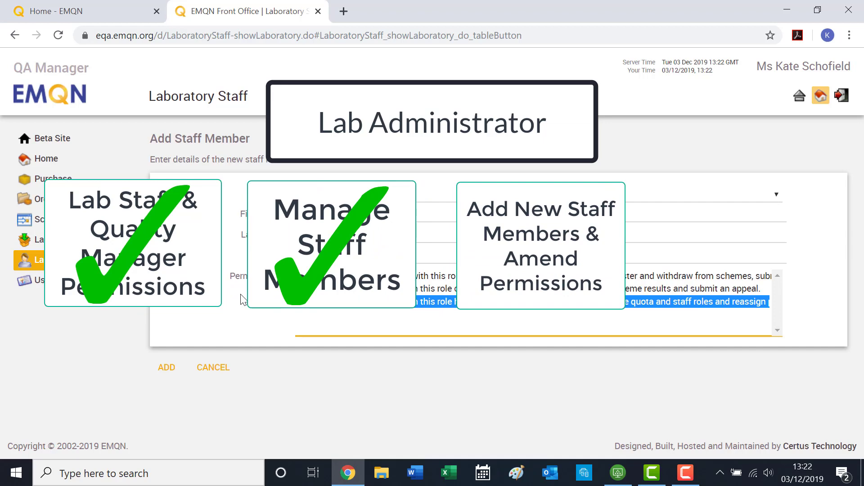
click(436, 289)
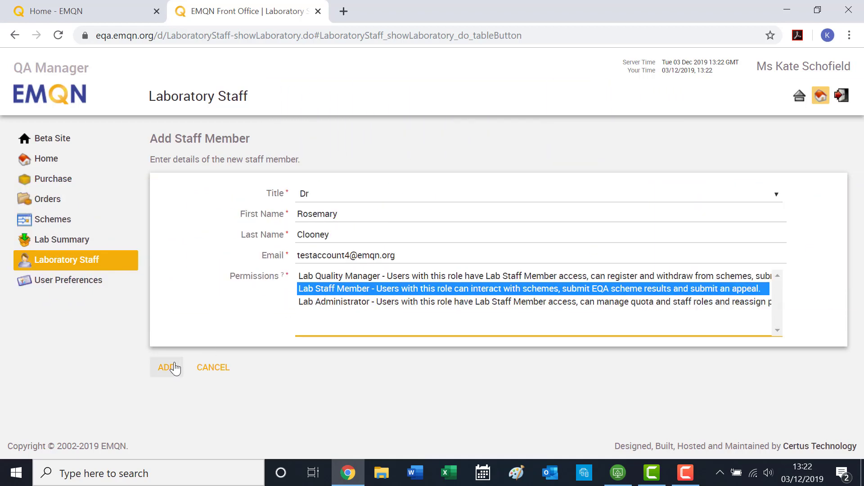
click(174, 368)
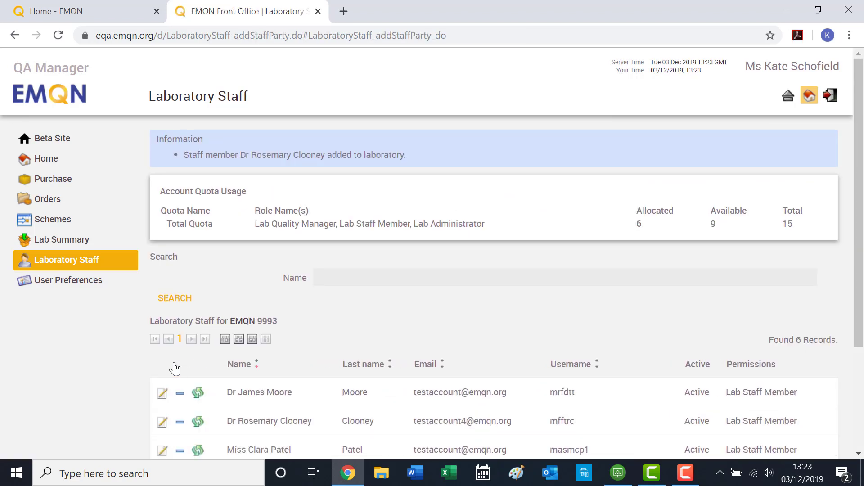
scroll(174, 369, down, 3)
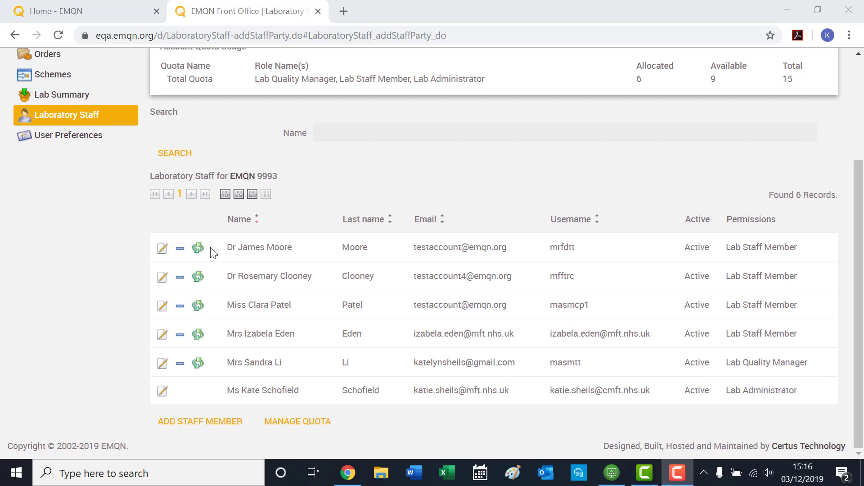
- Change the new member's permission to Lab Quality Manager, shorten their last name, and update
click(160, 280)
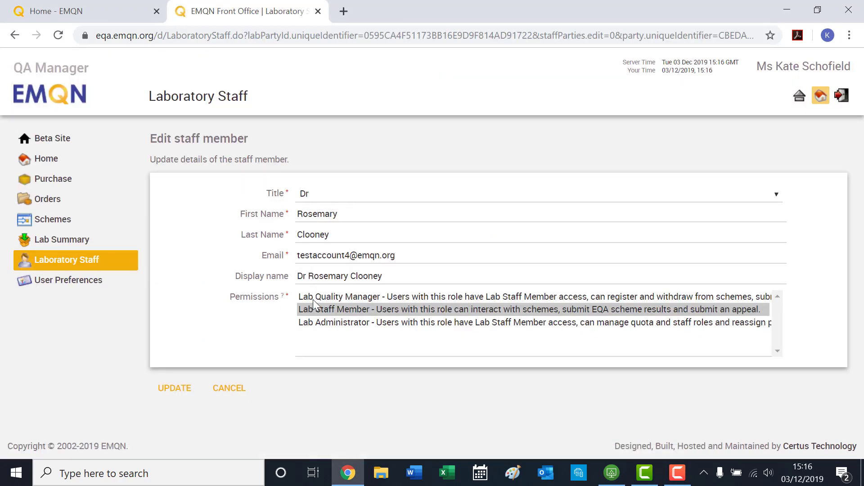
click(312, 298)
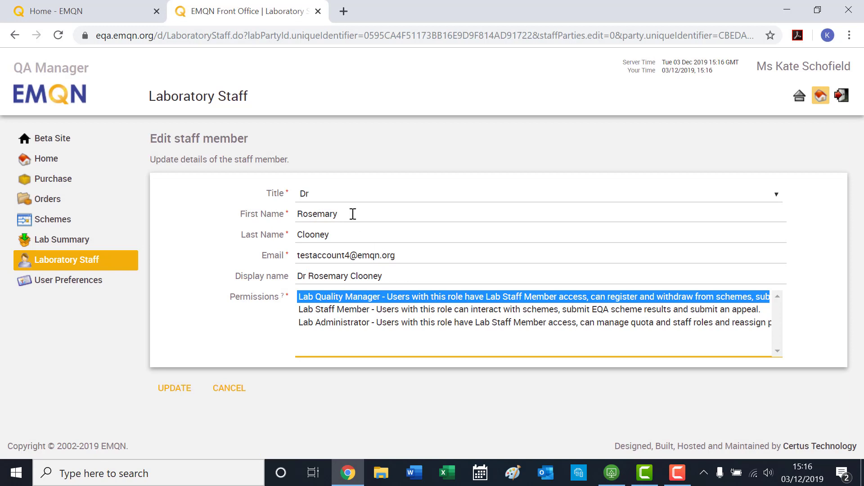
click(334, 238)
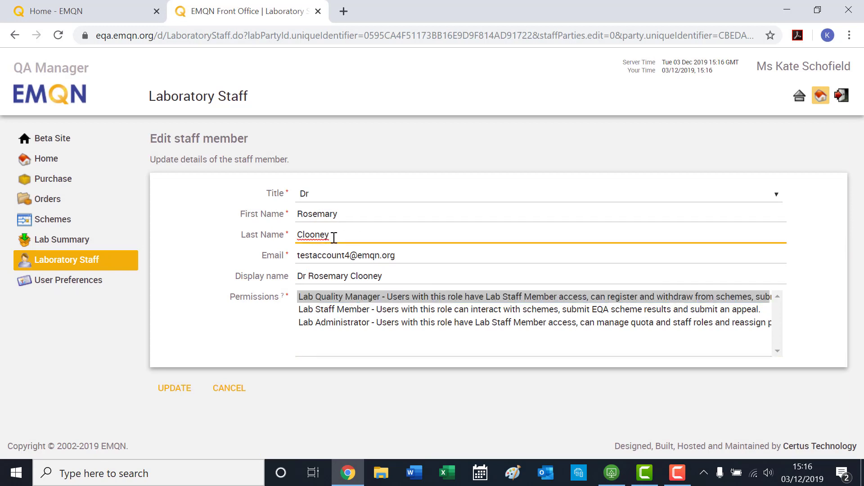
key(BackSpace)
key(BackSpace)
click(169, 394)
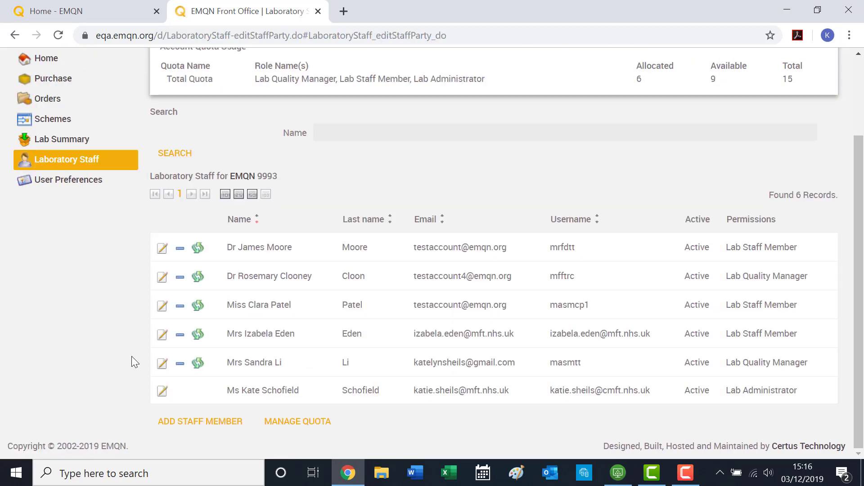
- Remove the edited staff member, then open primary contact reassignment for the Lab Quality Manager
click(180, 278)
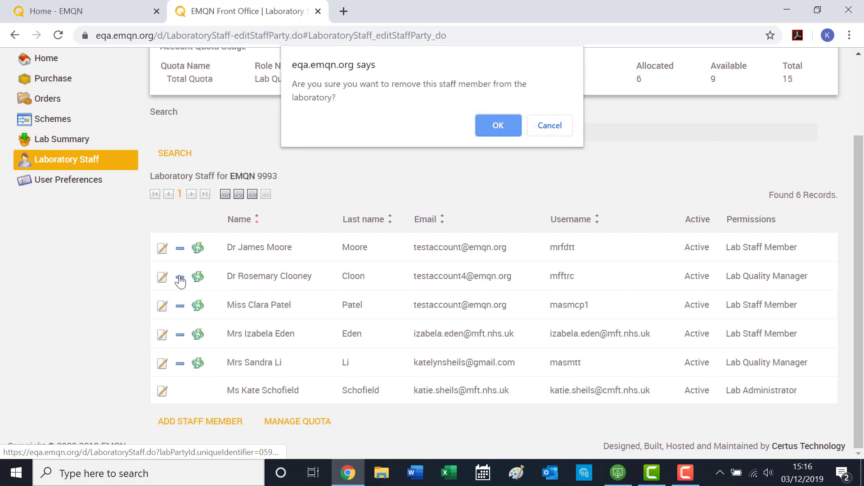
click(489, 125)
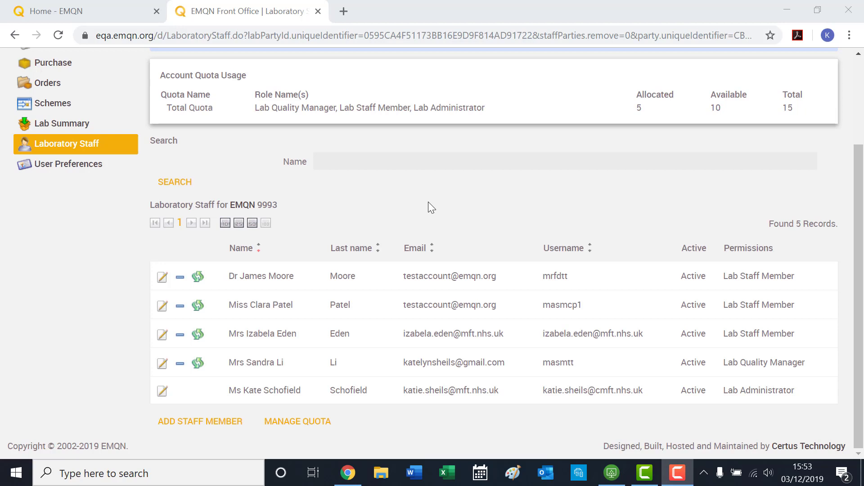
click(199, 363)
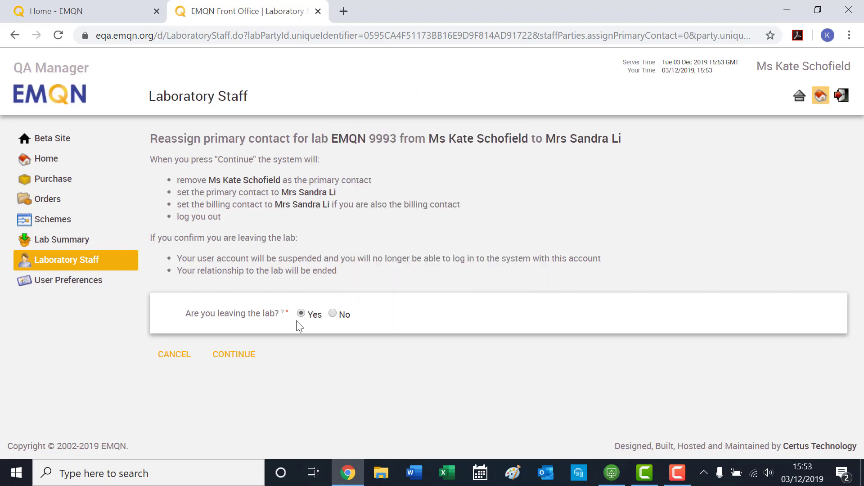
- Cancel the reassignment and change the Lab Quality Manager's permission to Lab Administrator
click(174, 355)
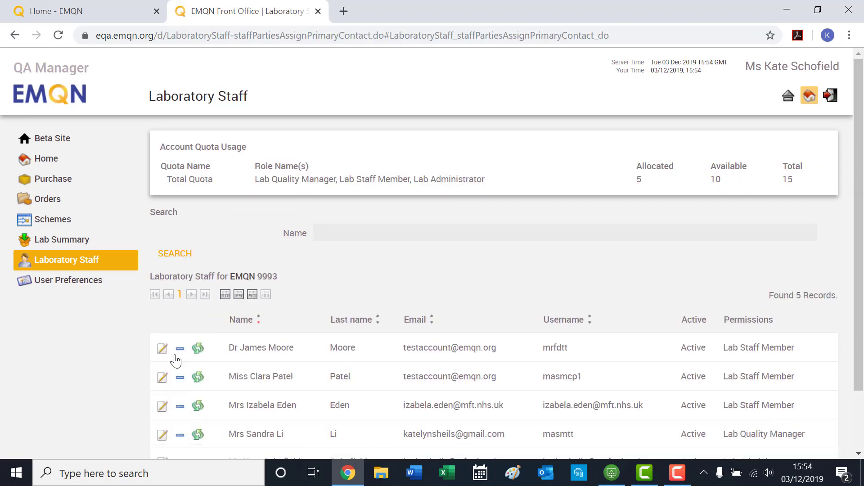
scroll(176, 360, down, 2)
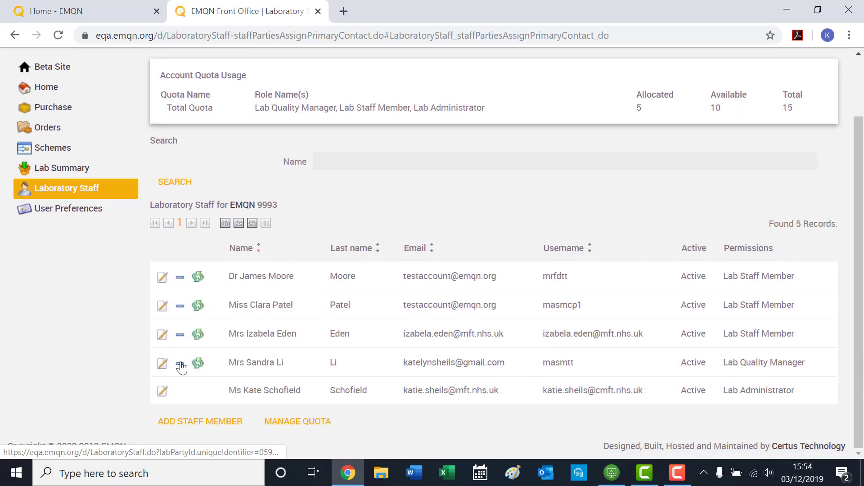
click(162, 365)
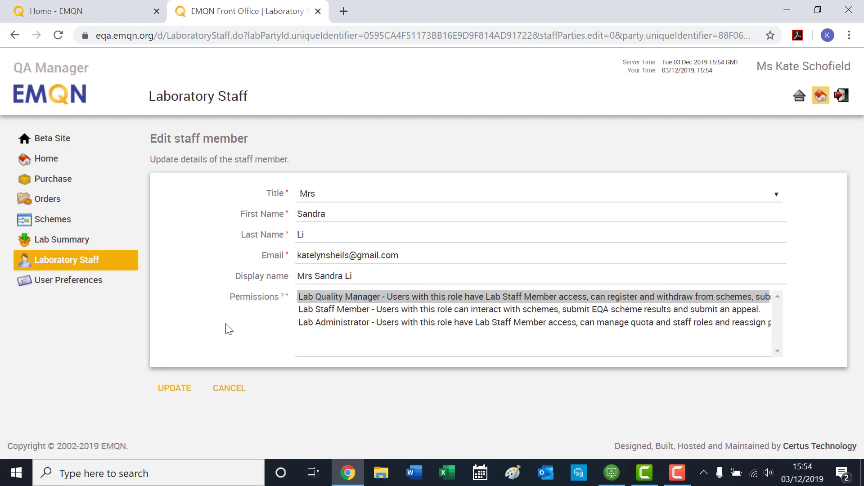
click(311, 323)
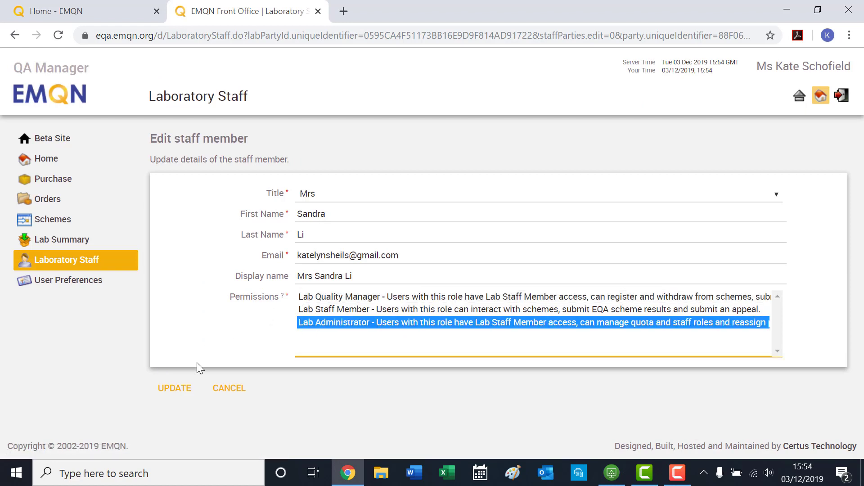
click(170, 387)
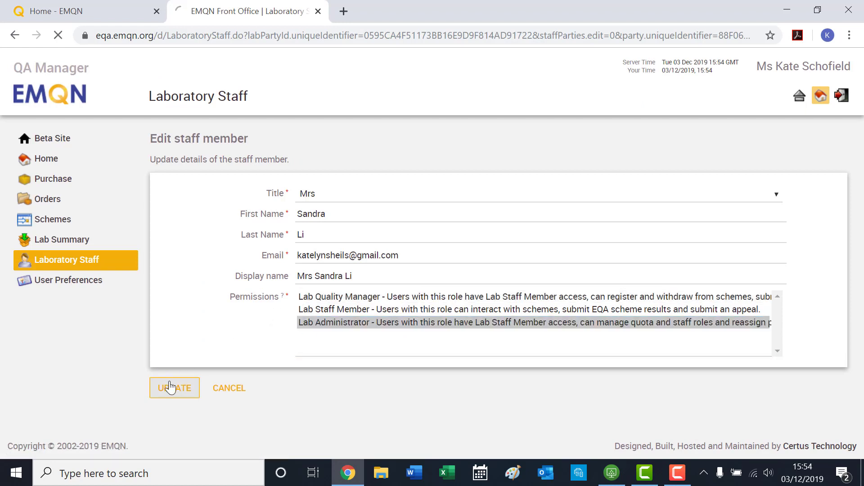
- Make the Lab Administrator primary contact, answering No to leaving the lab, then return to login
scroll(170, 387, down, 2)
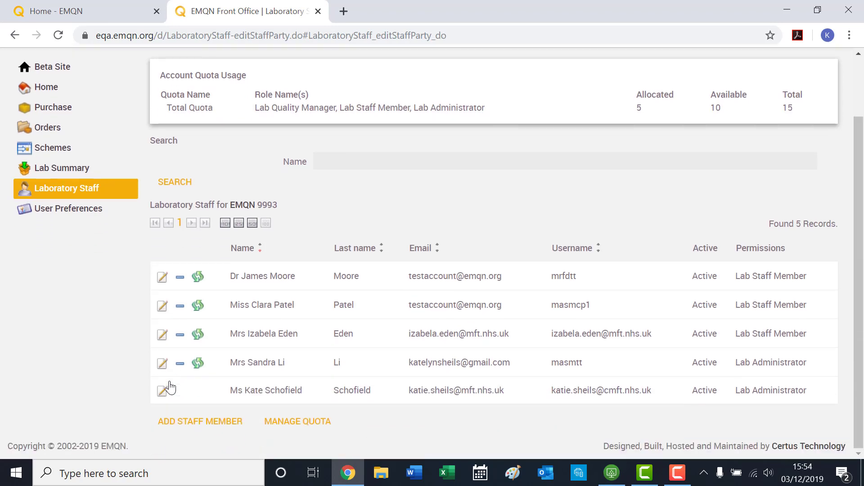
click(197, 366)
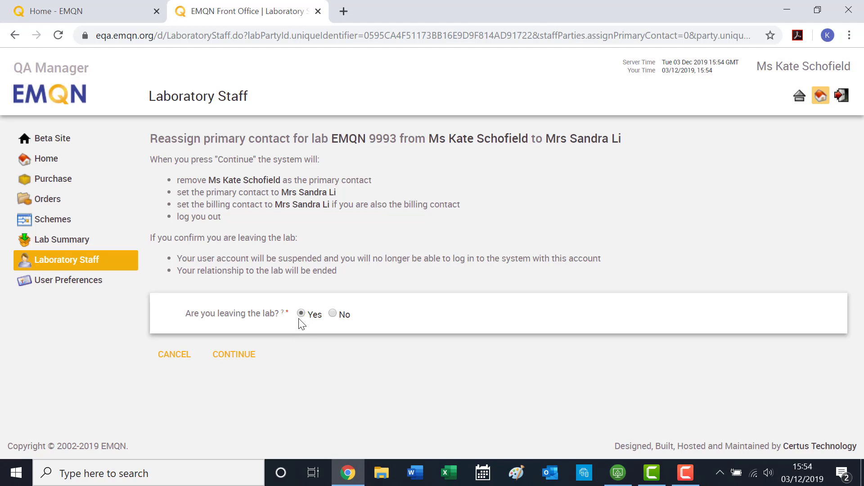
click(332, 314)
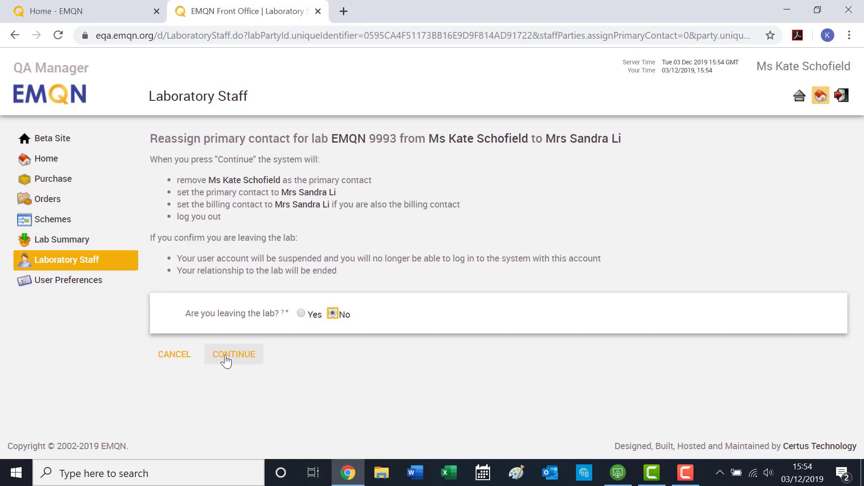
click(226, 358)
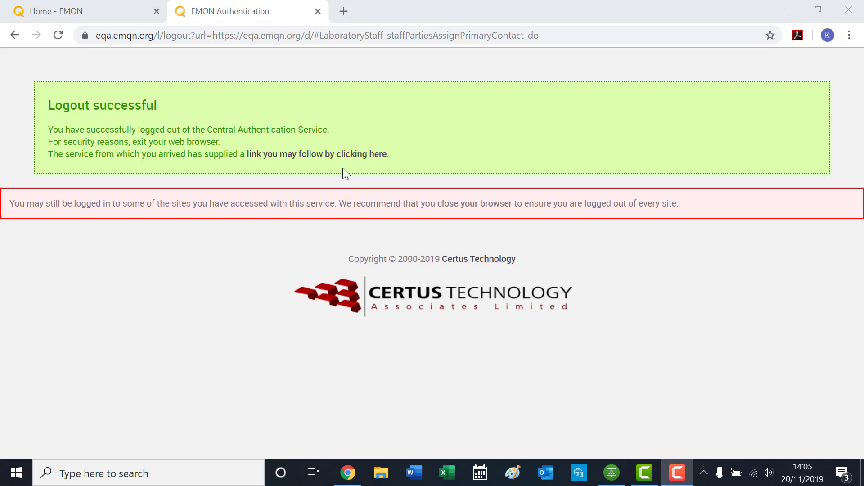
click(326, 156)
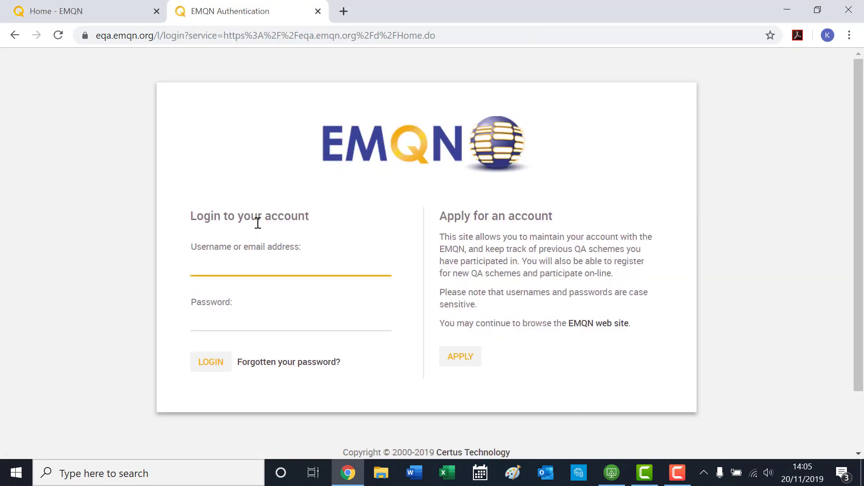
- Enter the account username and password on the login page
key(Tab)
text(***********)
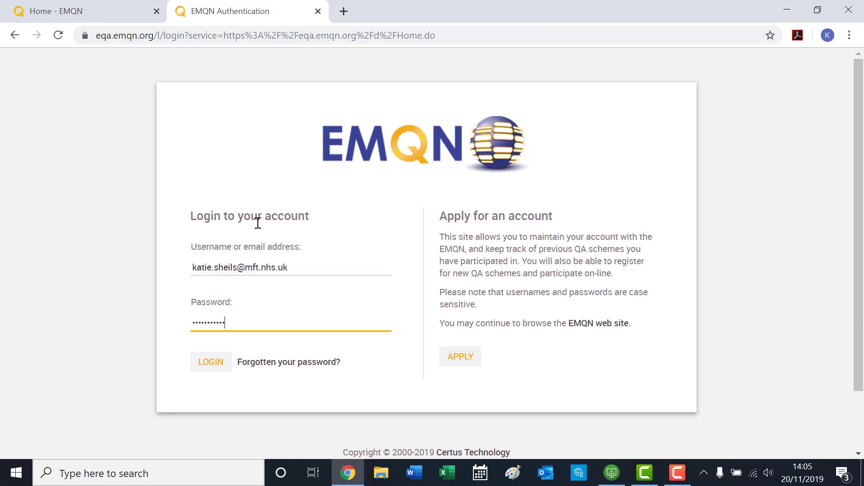